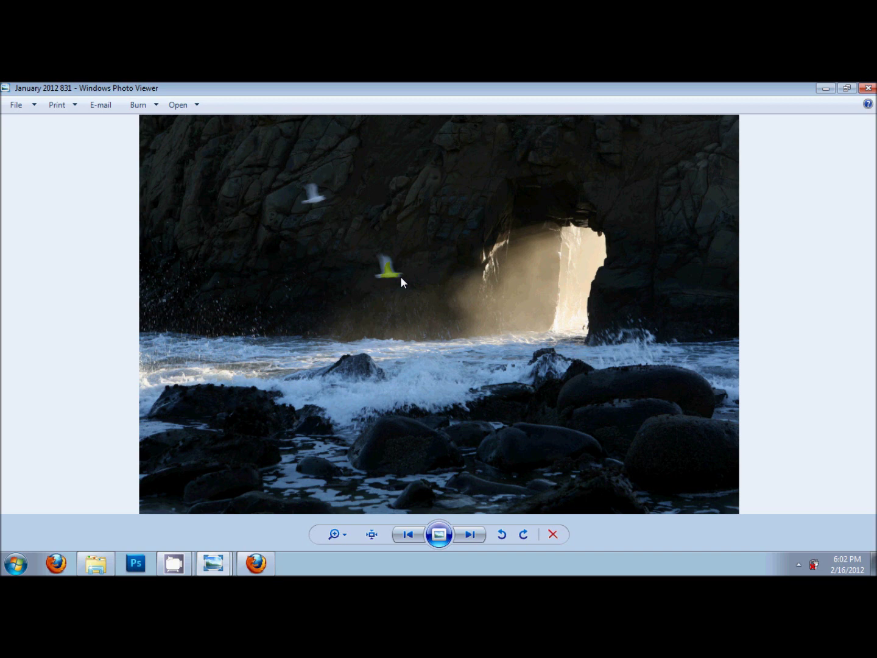
Step: Flip between frames 831 and 832 in Photo Viewer, end on 832, then dismiss the viewer
key("Right")
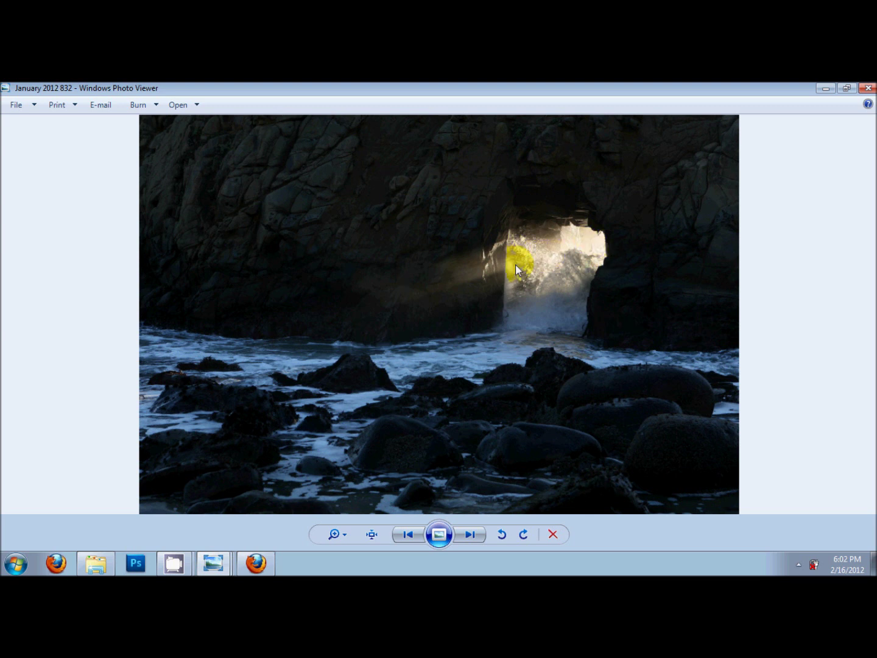
key("Left")
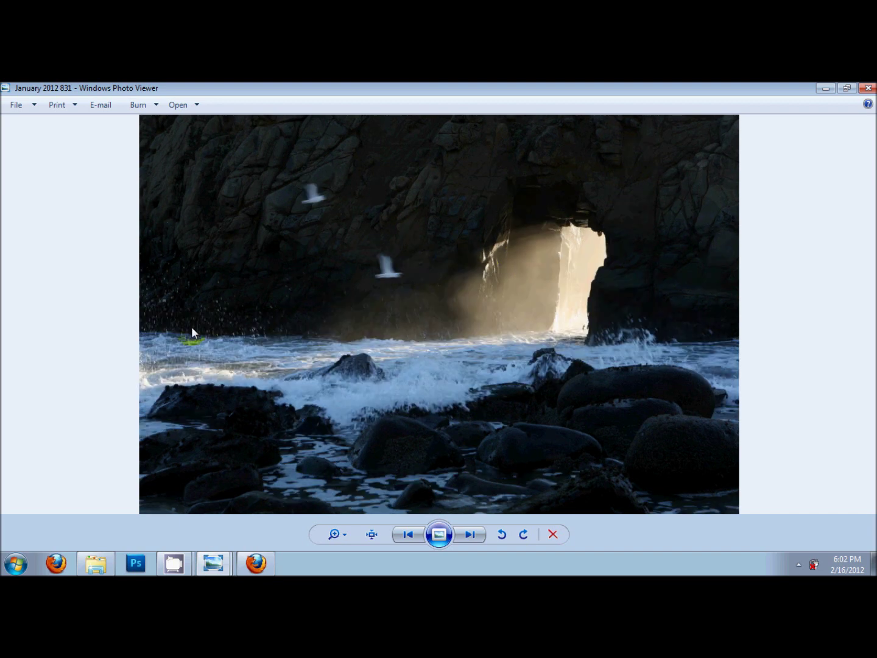
key("Right")
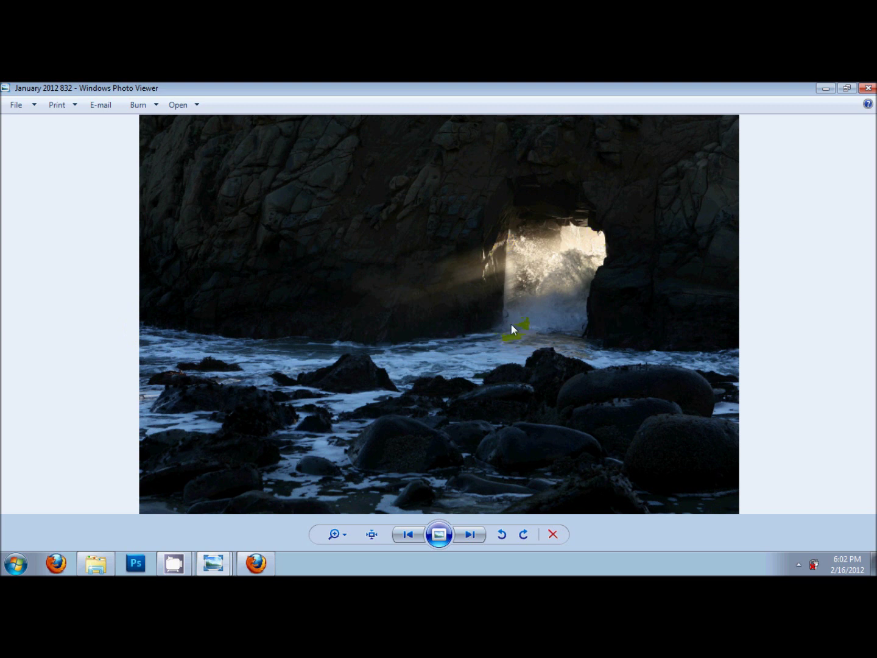
left_click(824, 89)
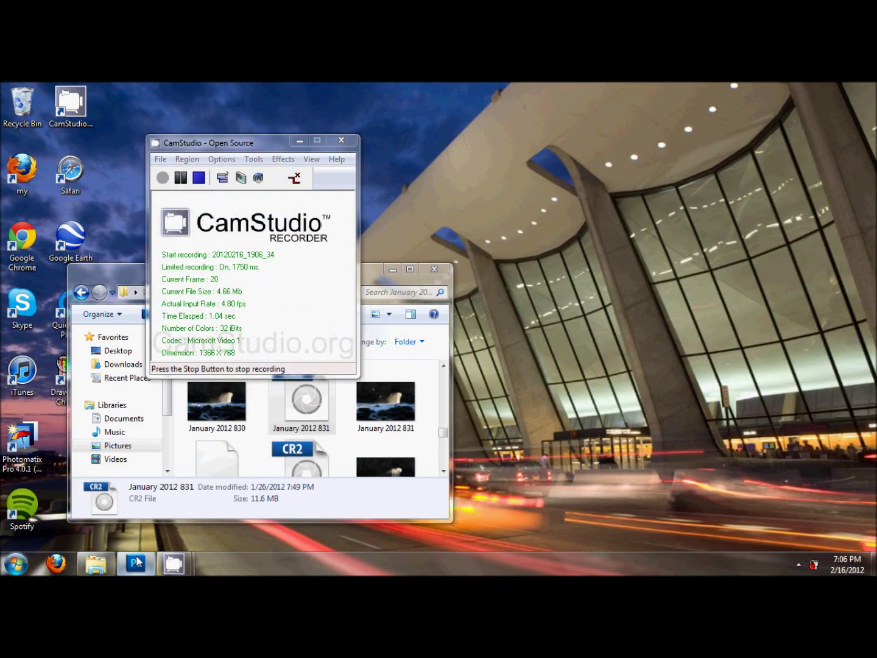
Step: Bring up the January 2012 folder over Photoshop and drag January 2012 832.CR2 onto Photoshop
left_click(135, 563)
left_click(96, 563)
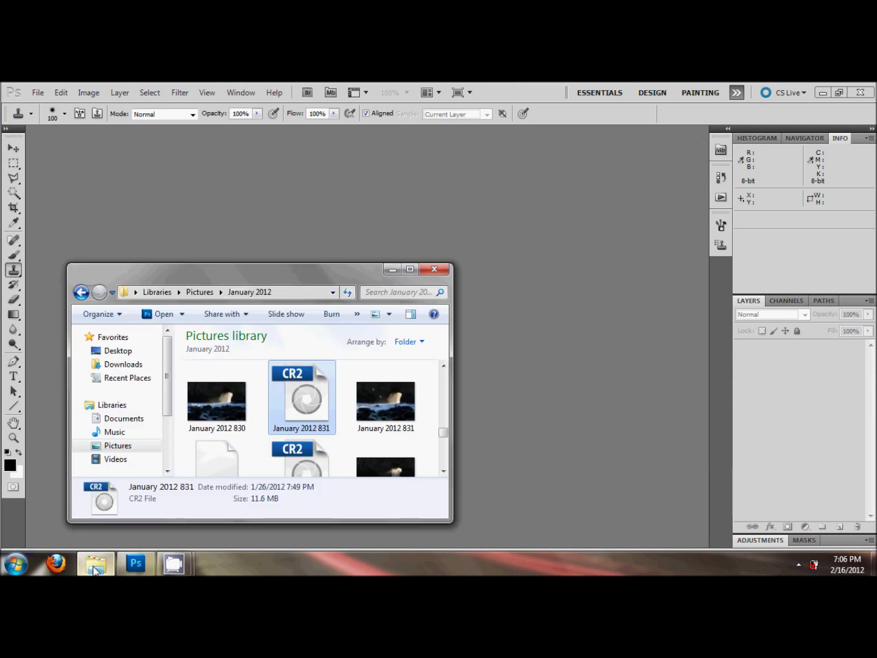
left_click(446, 473)
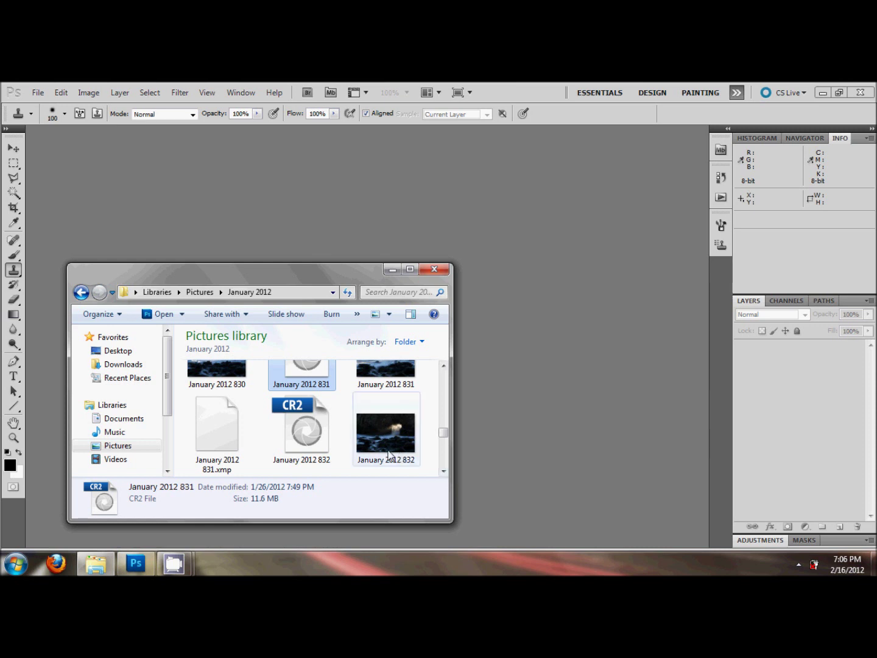
left_click(311, 449)
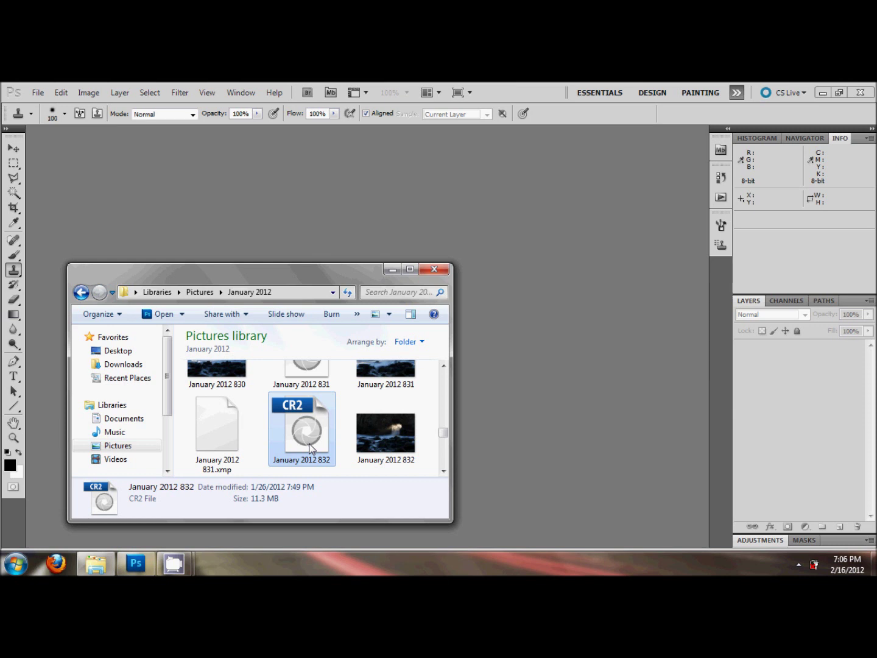
left_click_drag(310, 449, 523, 464)
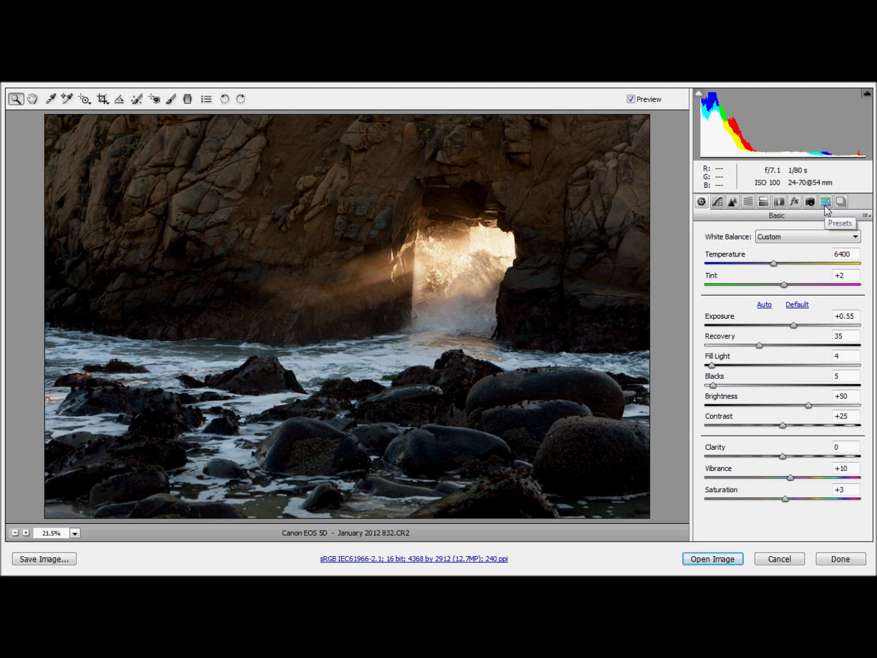
Step: Show the Camera Raw Presets panel with the saved presets list
left_click(825, 202)
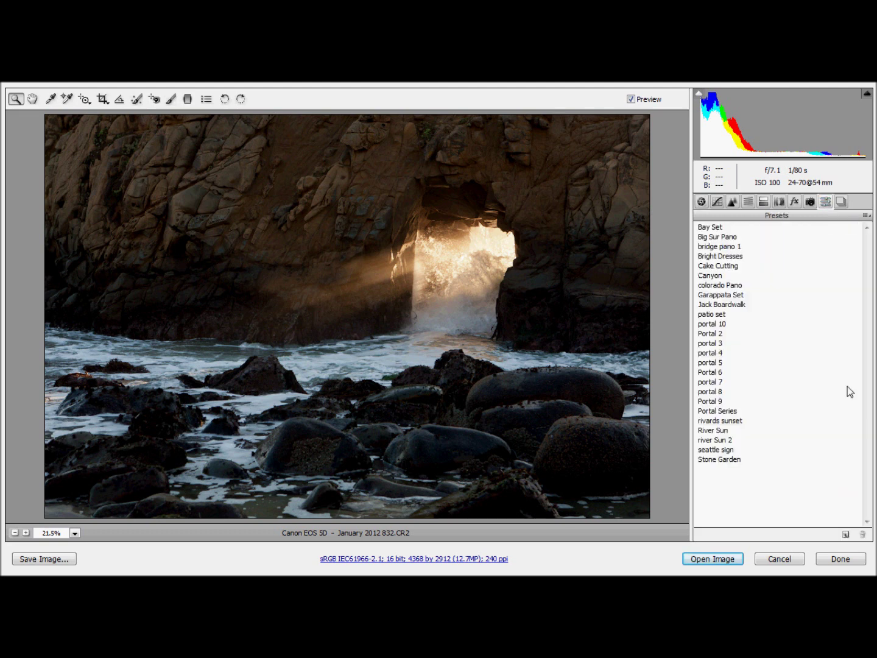
Step: Save the current Camera Raw settings as preset 'Portal 9' and open the image in Photoshop
left_click(846, 535)
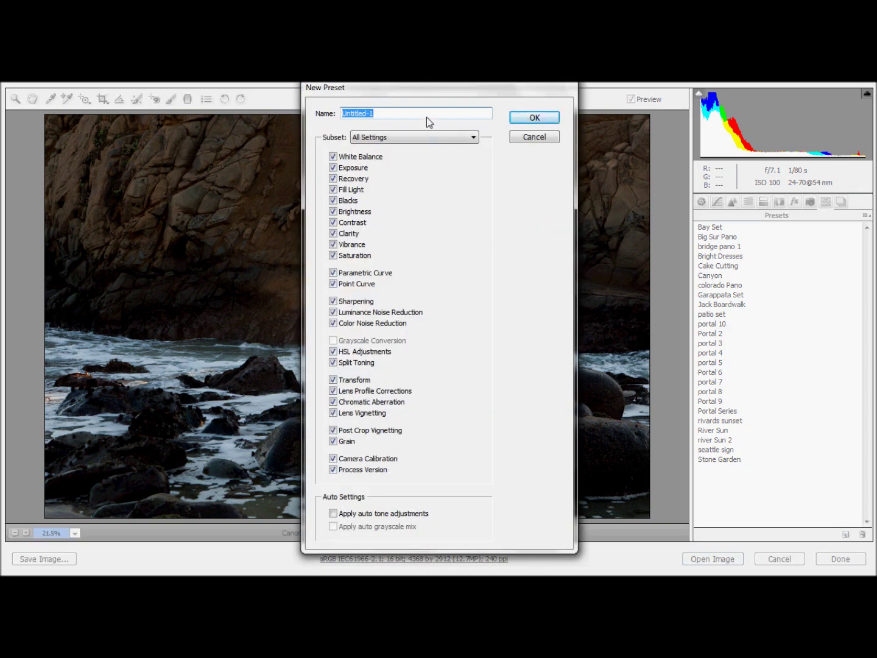
key("BackSpace")
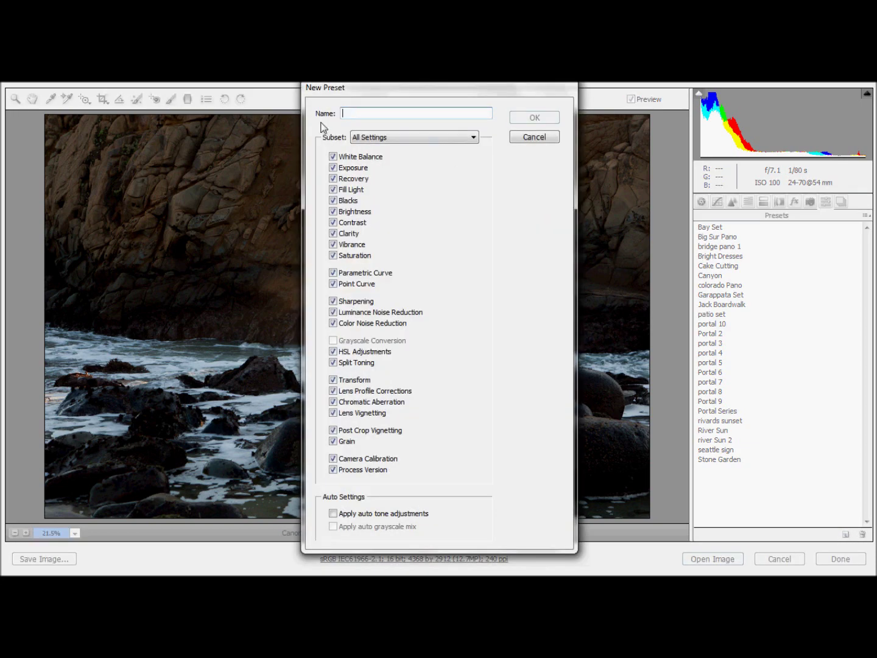
type("Portal 9")
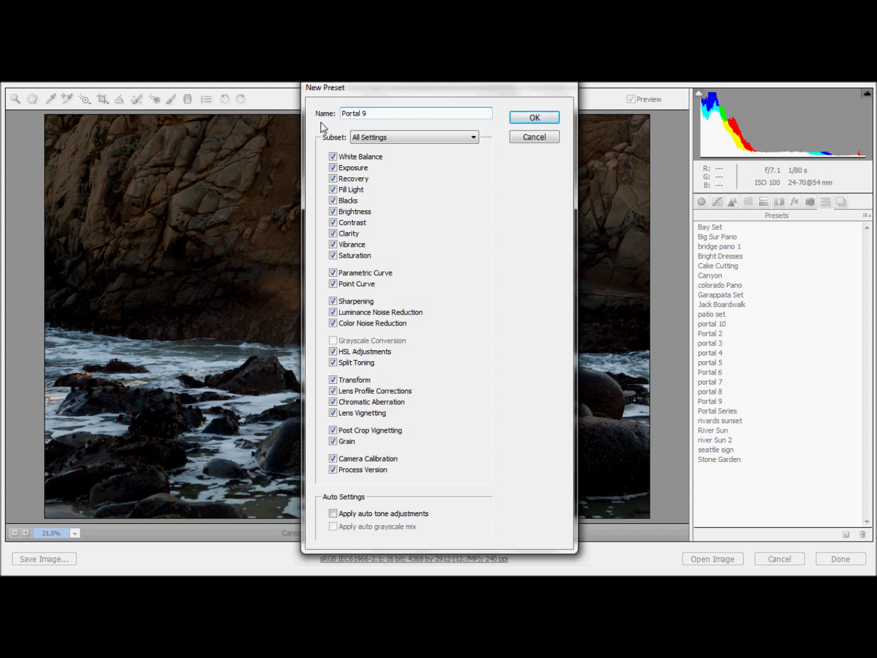
key("Return")
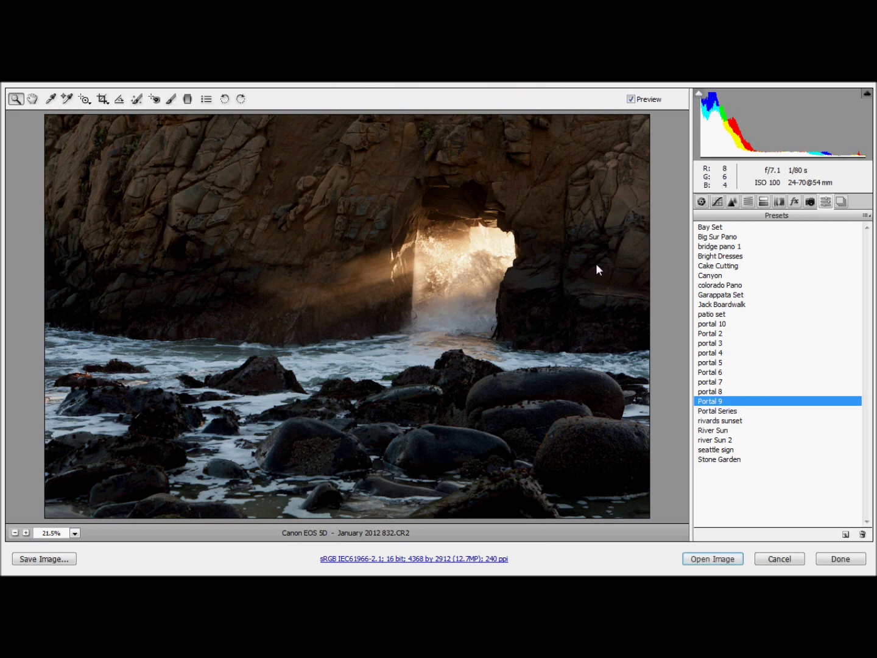
left_click(732, 558)
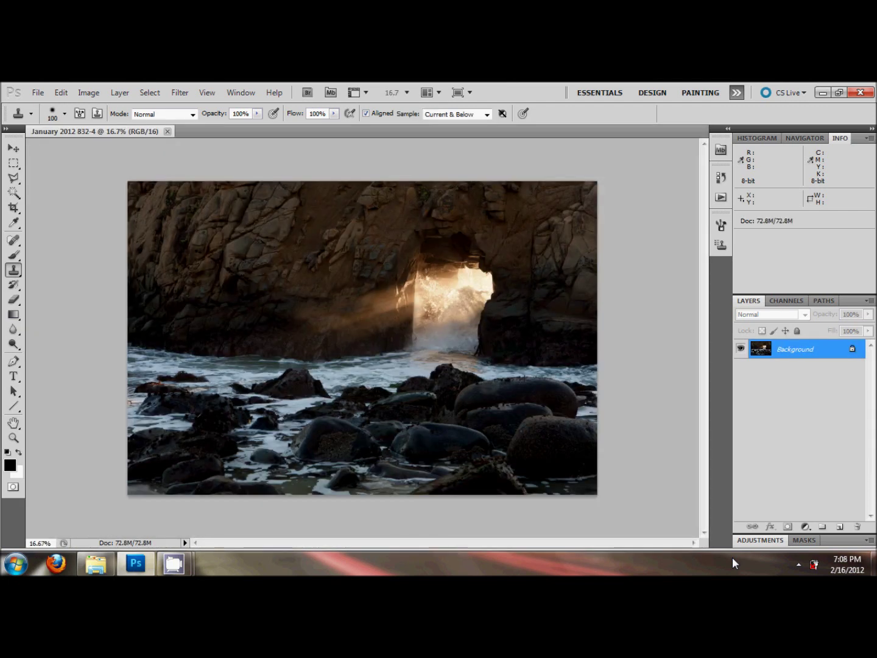
Step: Reopen the January 2012 folder and drag January 2012 831.CR2 onto the open 832 document
mouse_move(96, 564)
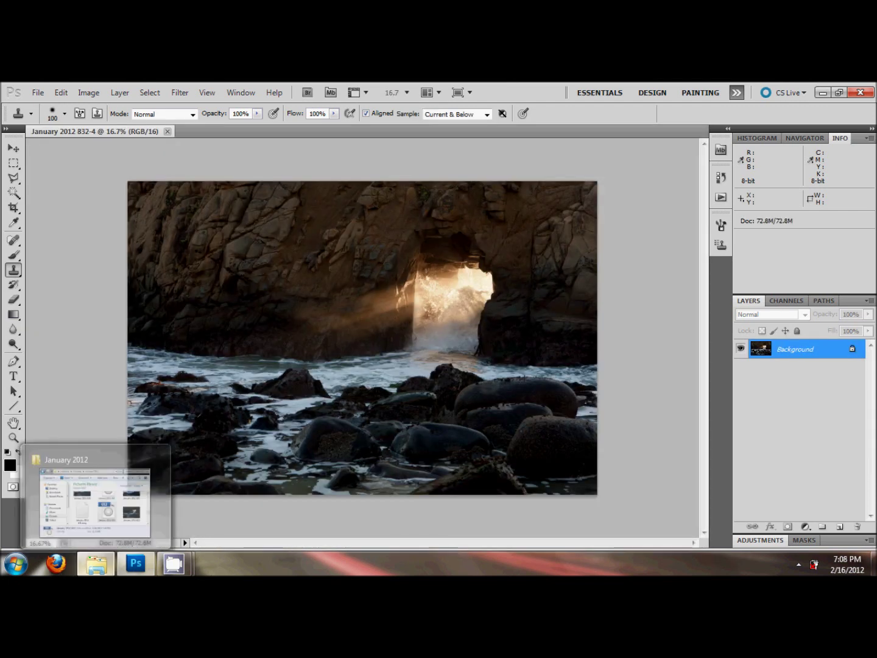
left_click(91, 497)
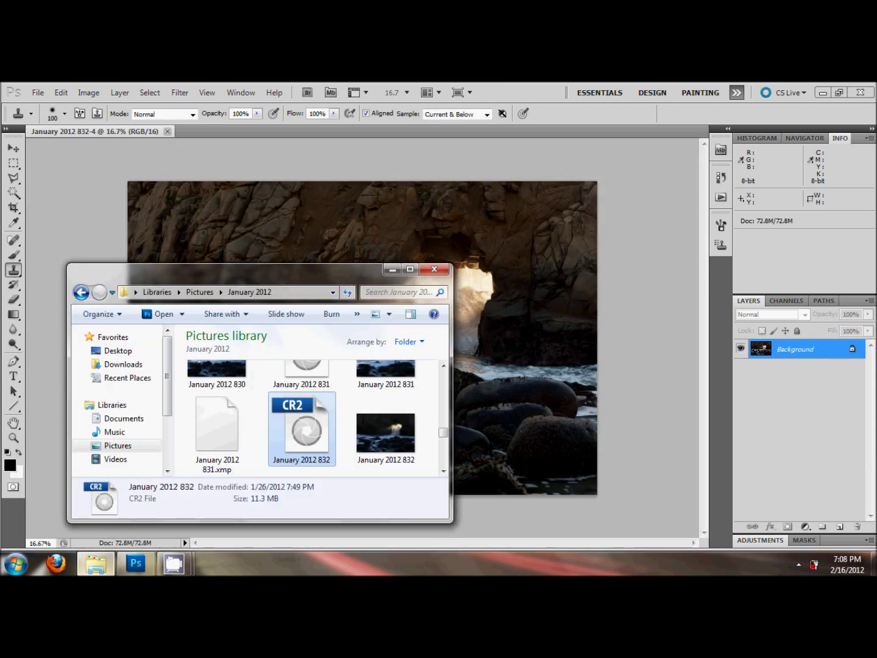
left_click(443, 366)
left_click_drag(308, 399, 509, 350)
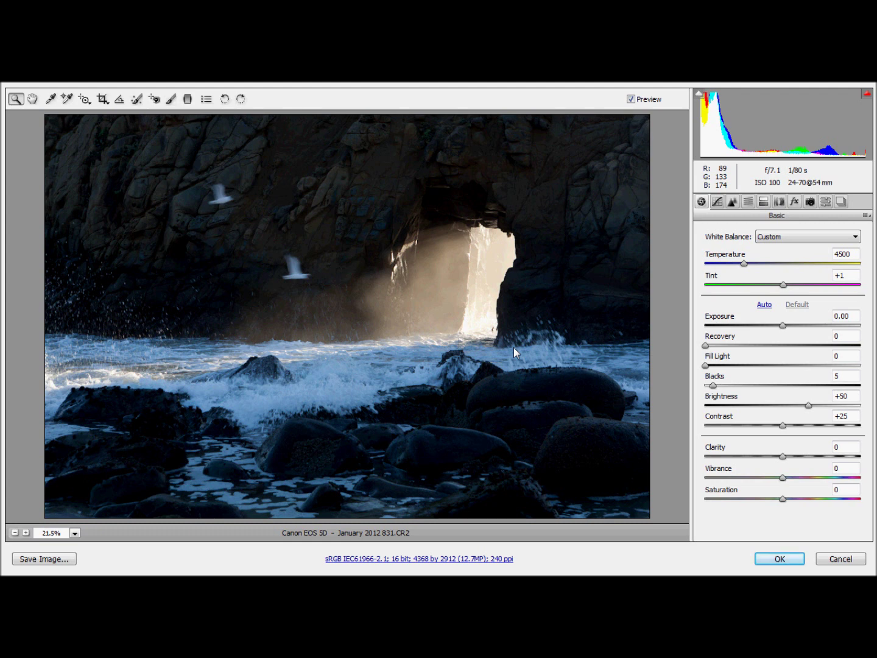
Step: Apply the Portal 9 preset to the 831 frame and place it into the 832 document
left_click(823, 203)
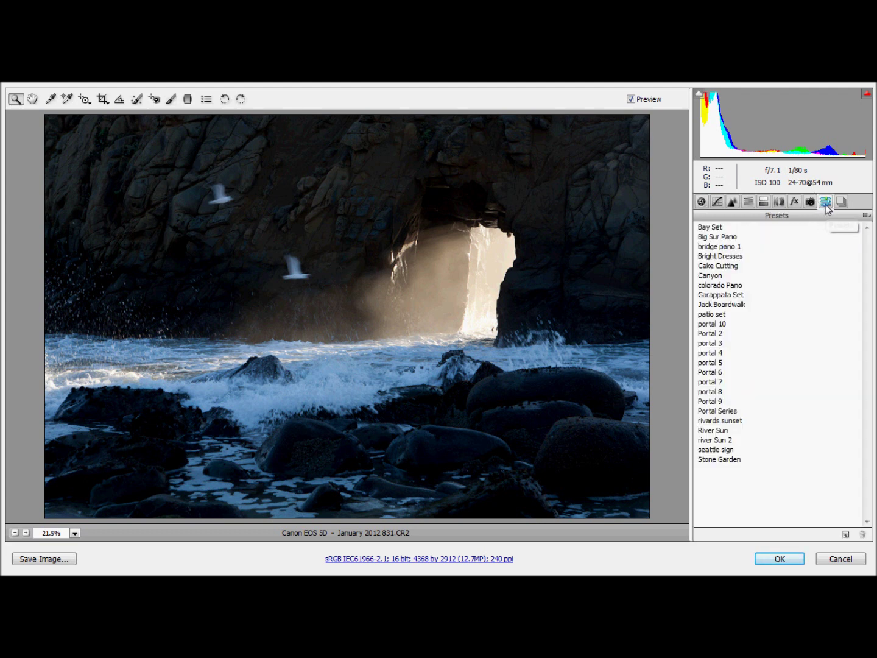
left_click(719, 403)
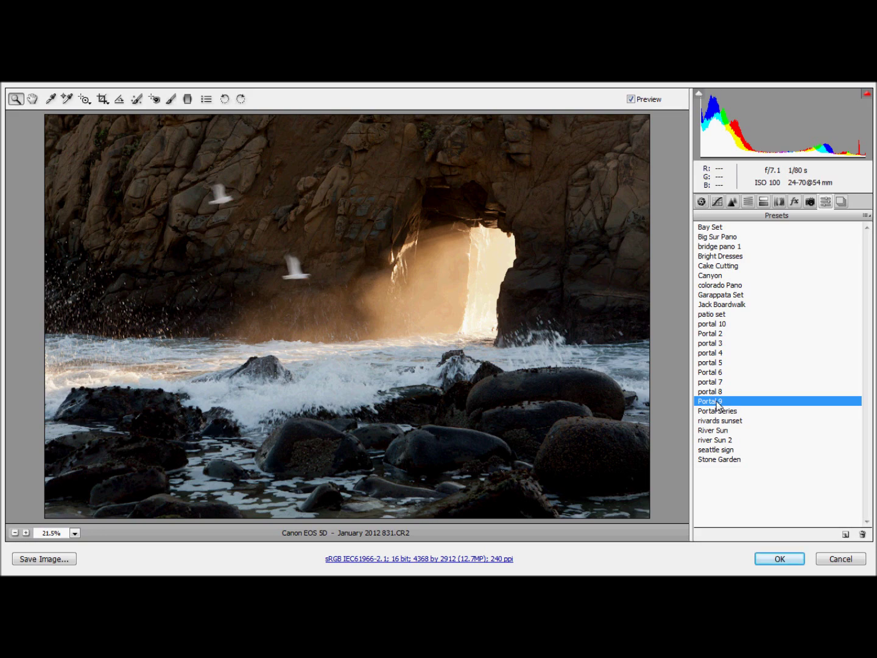
left_click(800, 561)
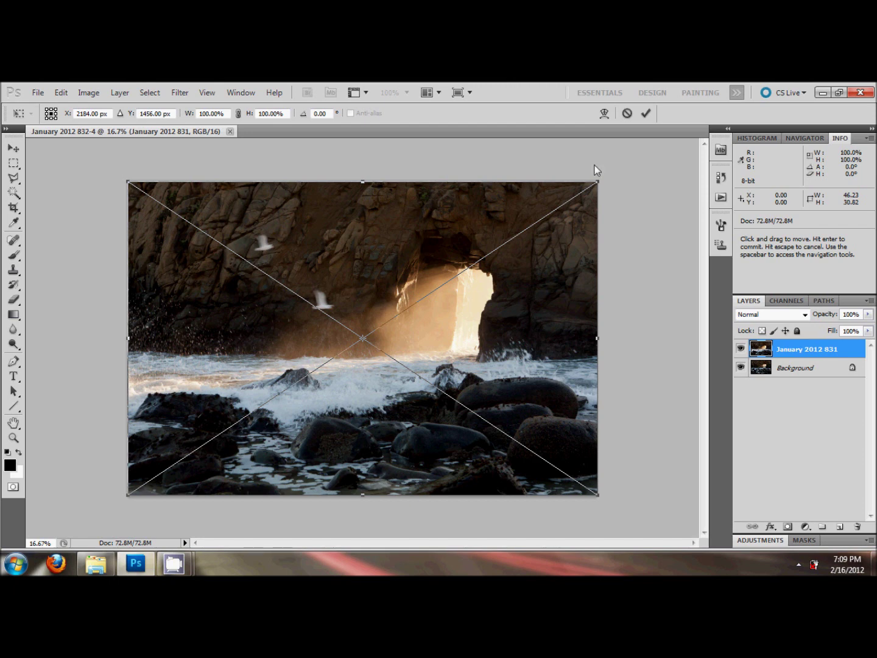
Step: Commit the placed 831 frame, rasterize it via Layer > Smart Objects > Rasterize, and hide it
left_click(646, 113)
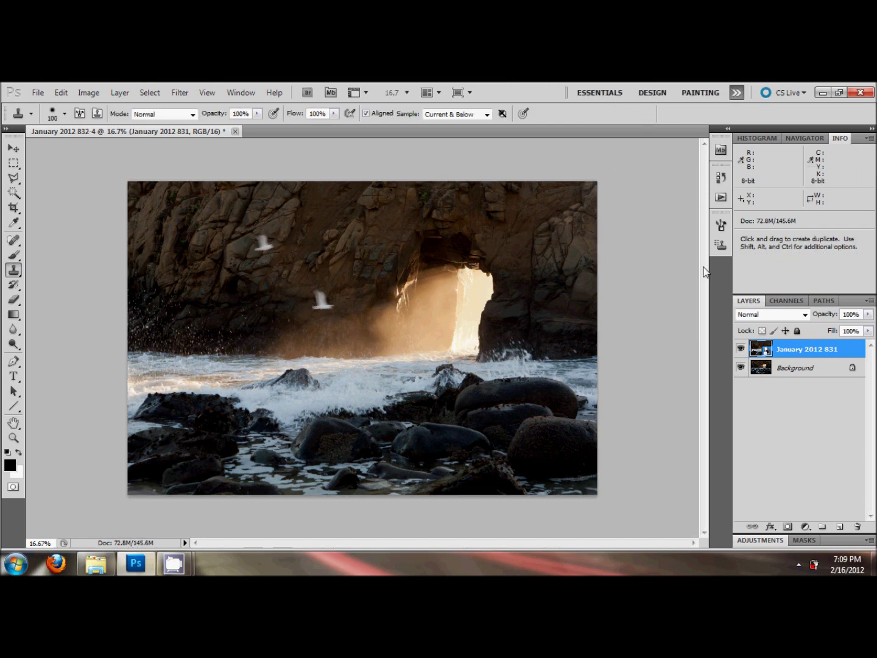
left_click(119, 92)
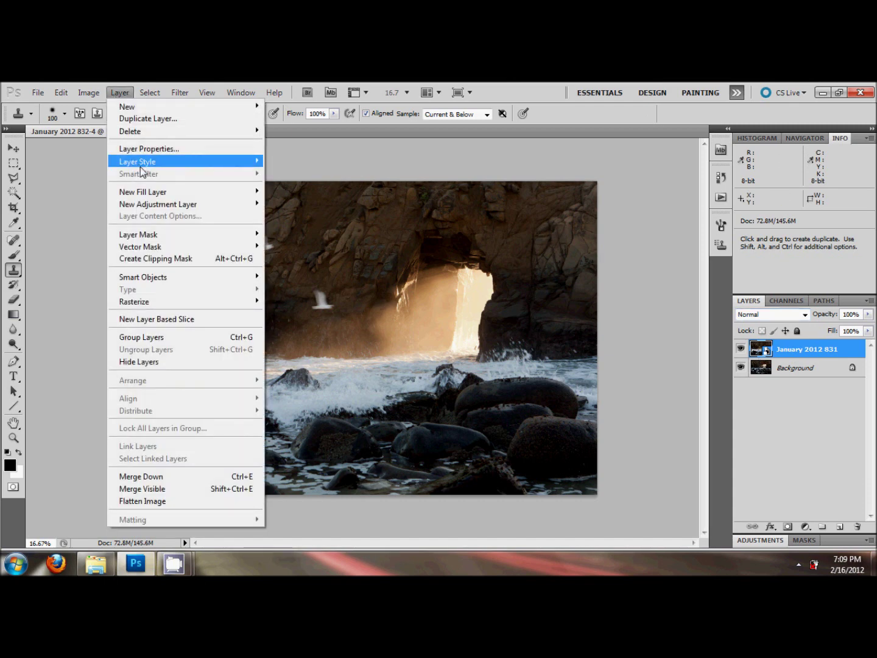
mouse_move(149, 277)
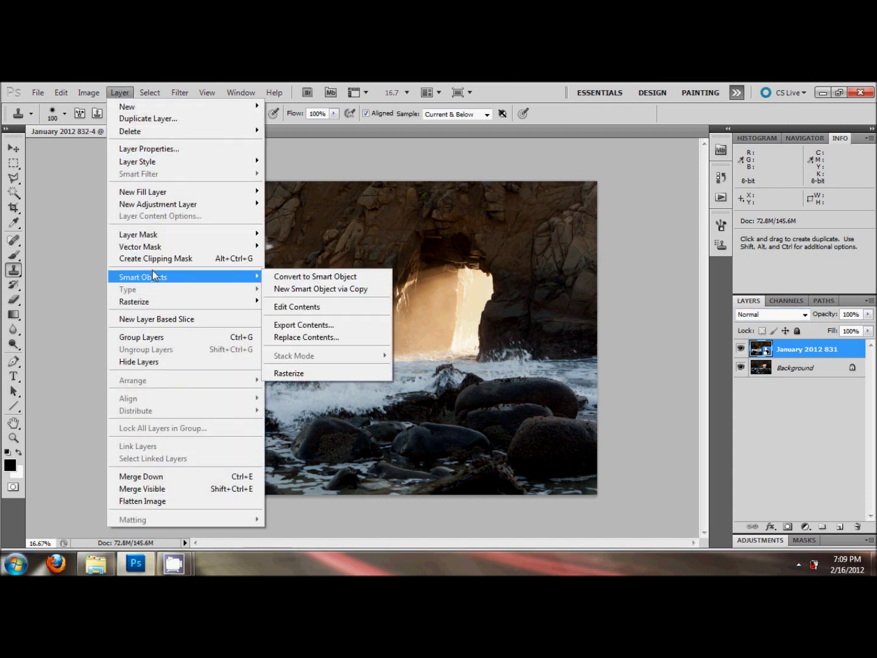
left_click(297, 373)
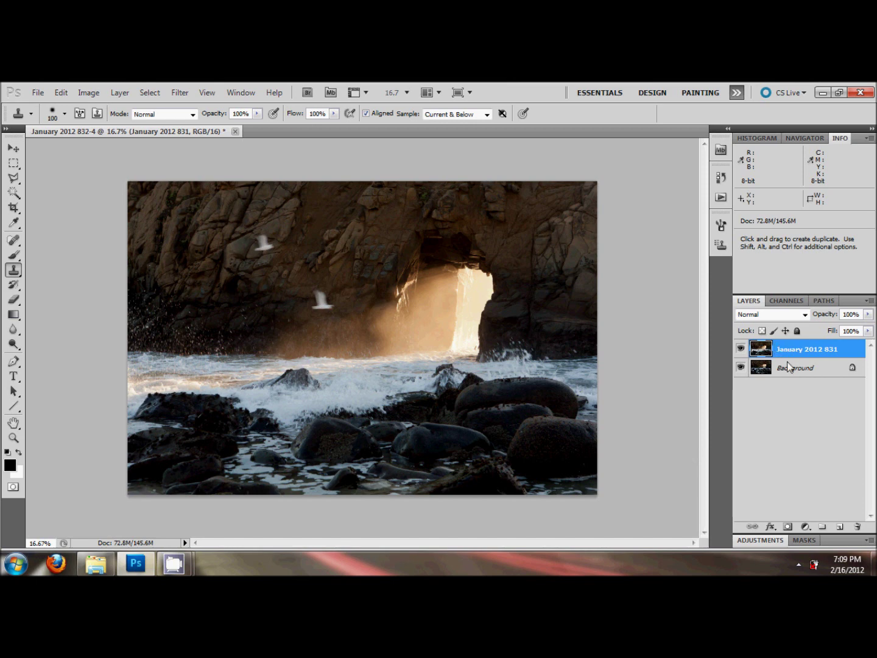
left_click(741, 349)
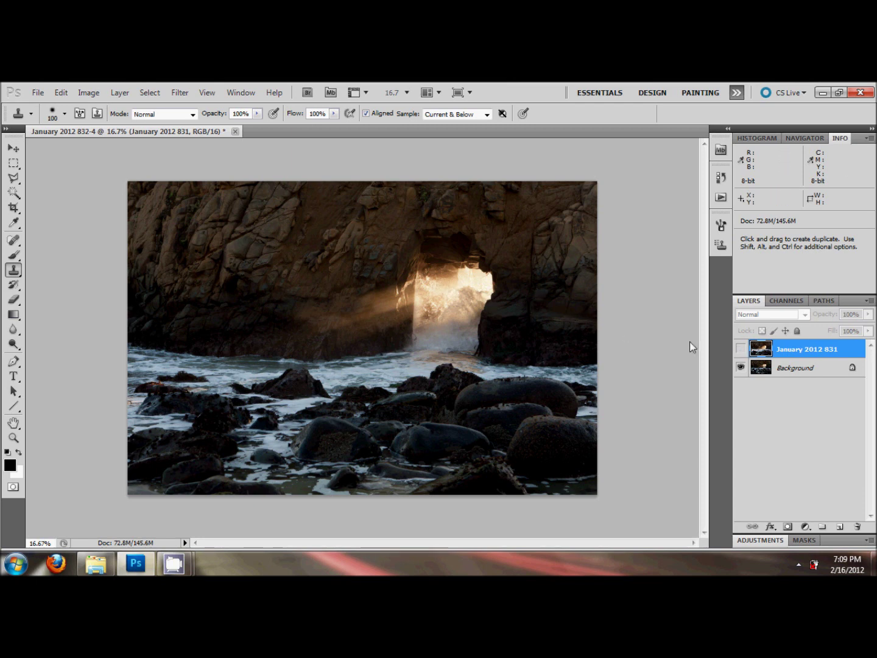
Step: Toggle the 831 layer's visibility to compare frames, then select it together with Background
left_click(742, 349)
left_click(742, 349)
left_click(742, 350)
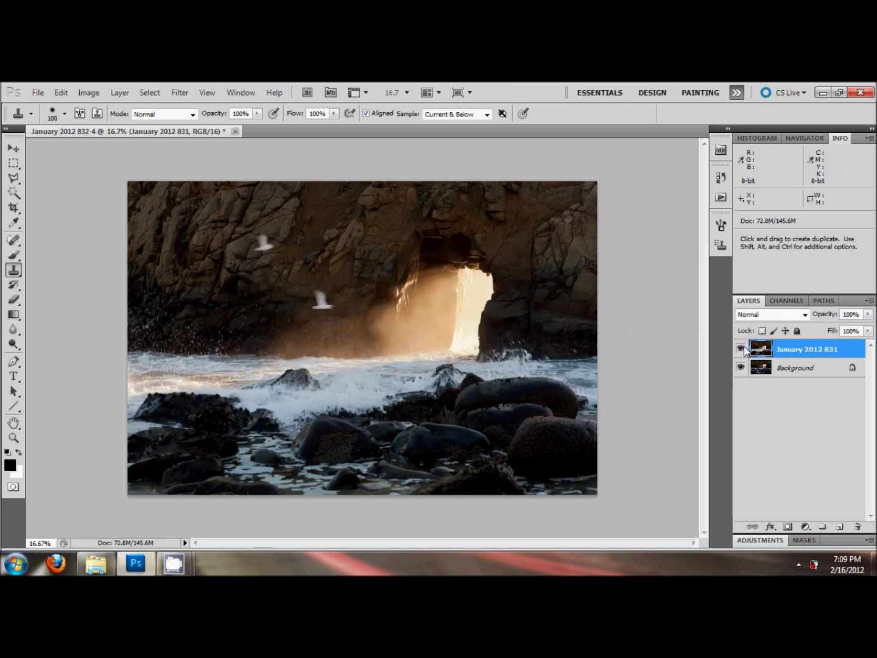
left_click(804, 370, "shift")
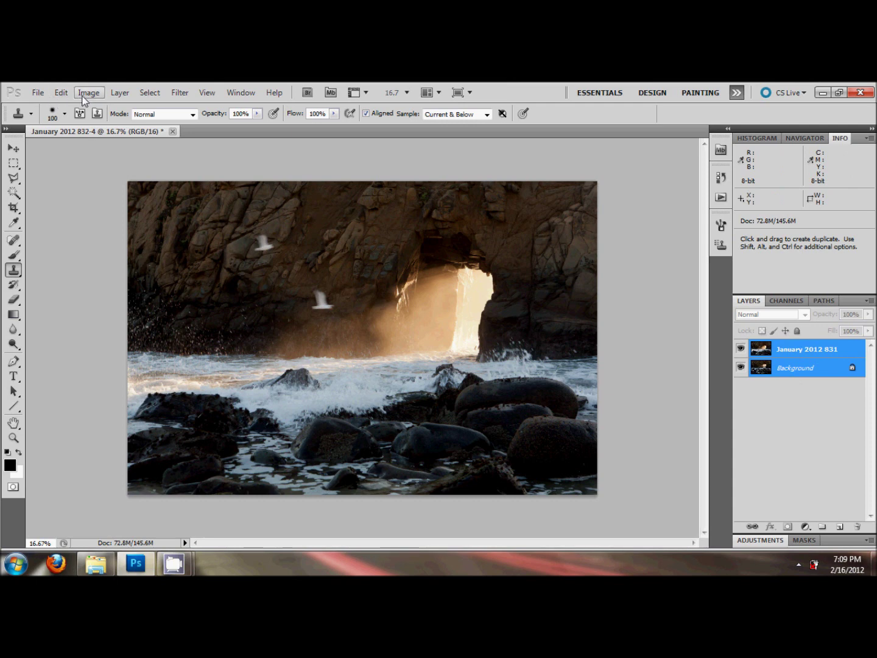
left_click(61, 93)
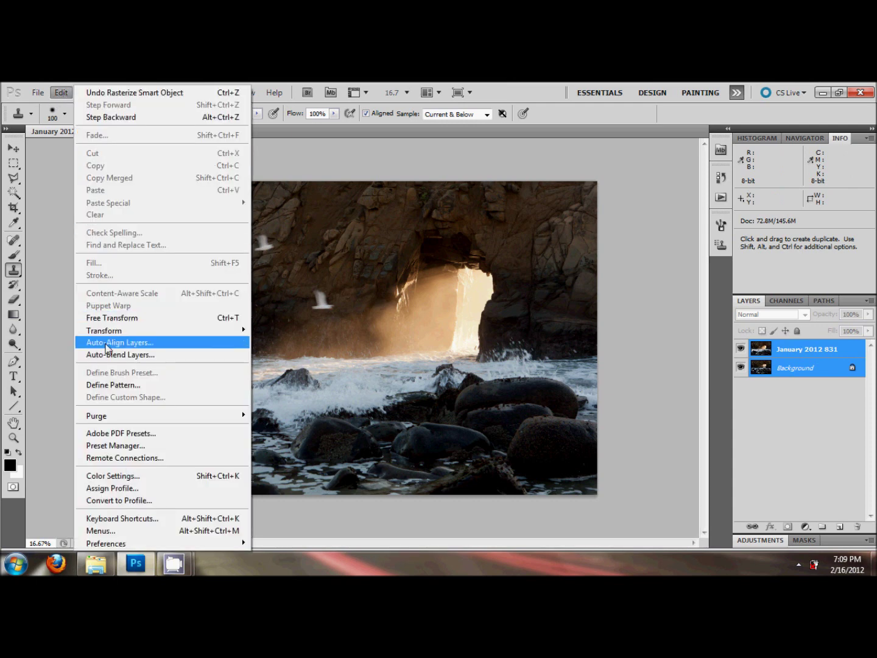
Step: Run Edit > Auto-Align Layers with Auto projection on both frames
left_click(115, 343)
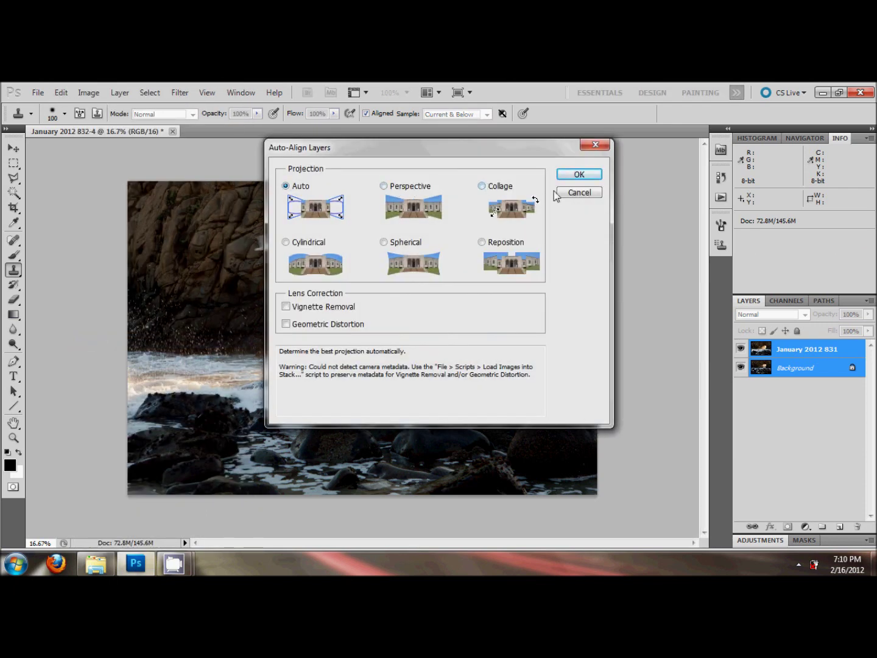
left_click(579, 176)
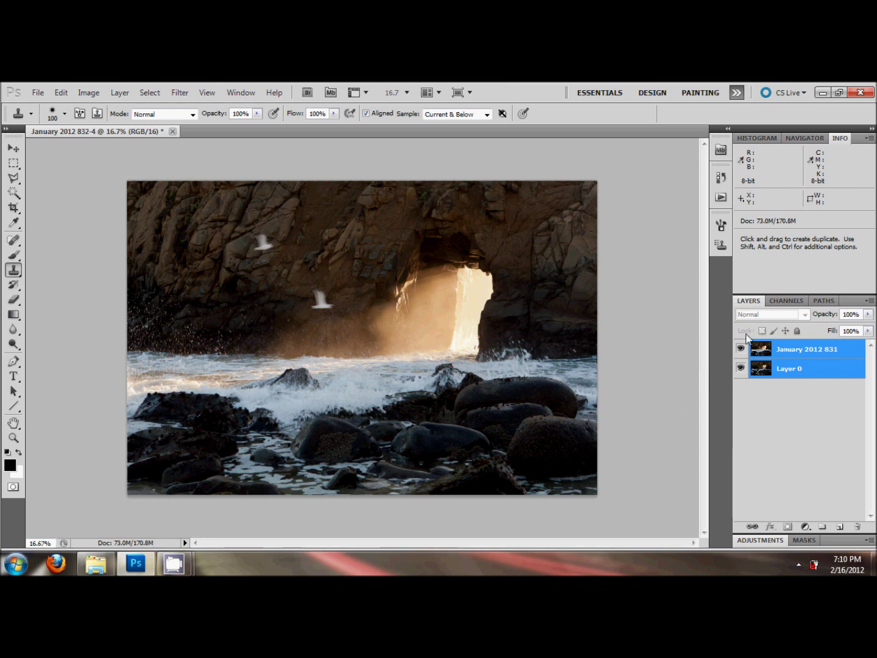
left_click(792, 353)
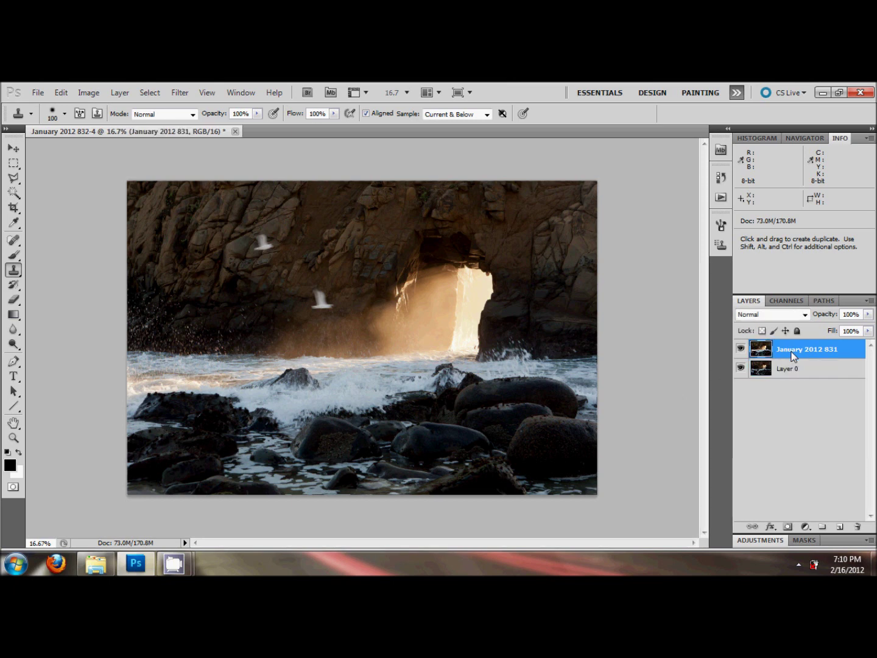
left_click(740, 349)
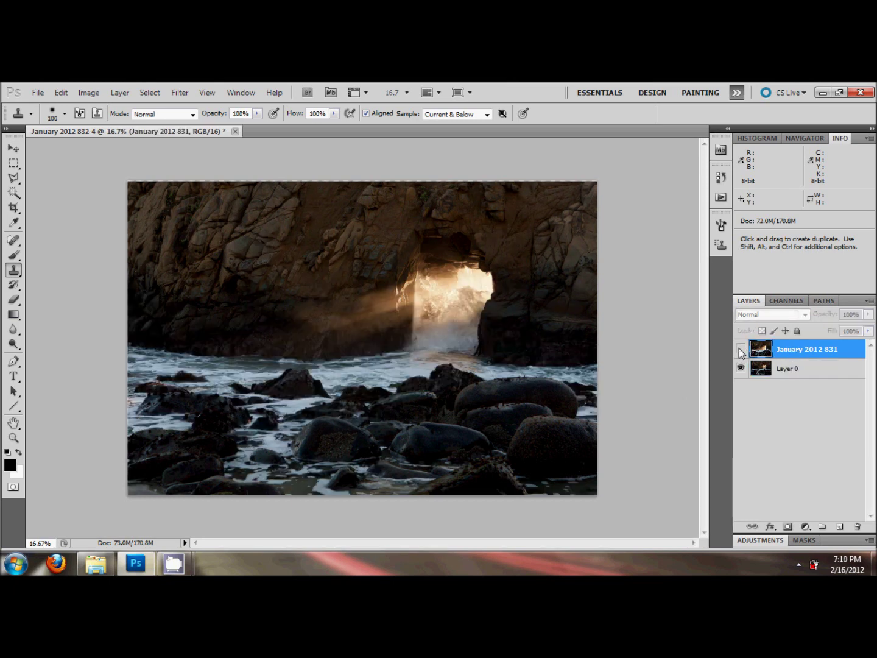
left_click(740, 350)
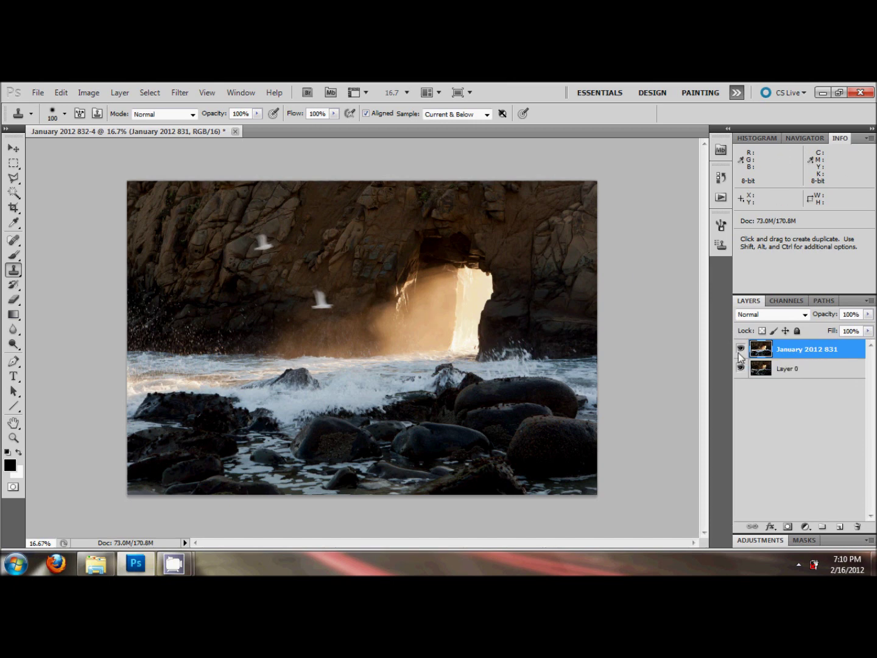
left_click(740, 350)
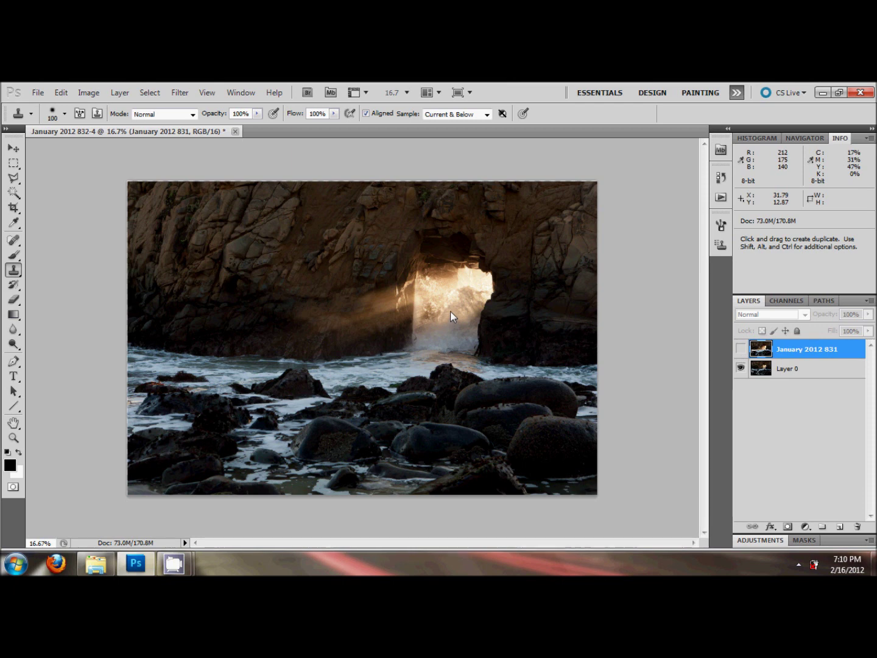
left_click(740, 350)
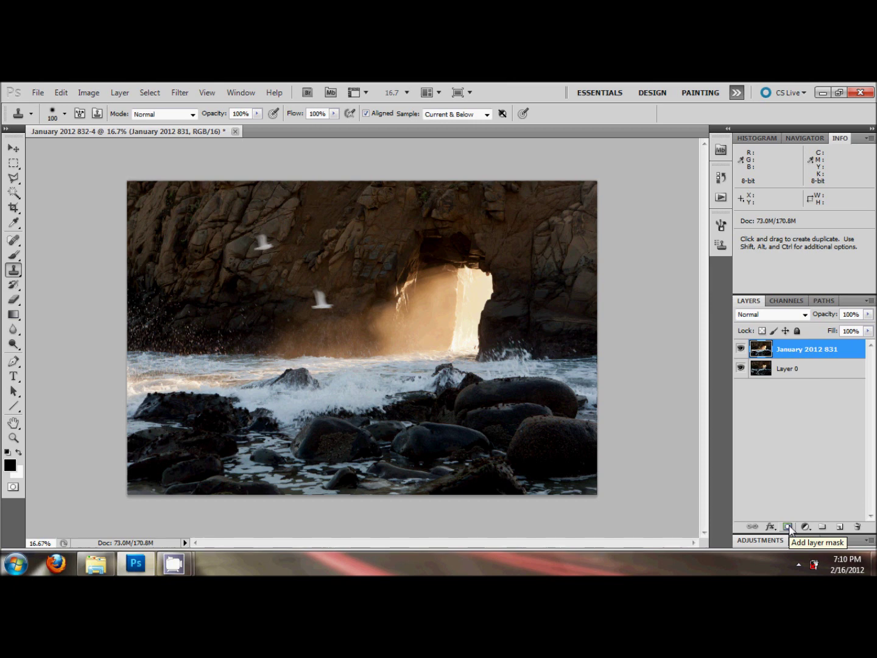
Step: Alt-click Add layer mask to give the 831 layer a black hide-all mask
key("alt")
left_click(789, 527, "alt")
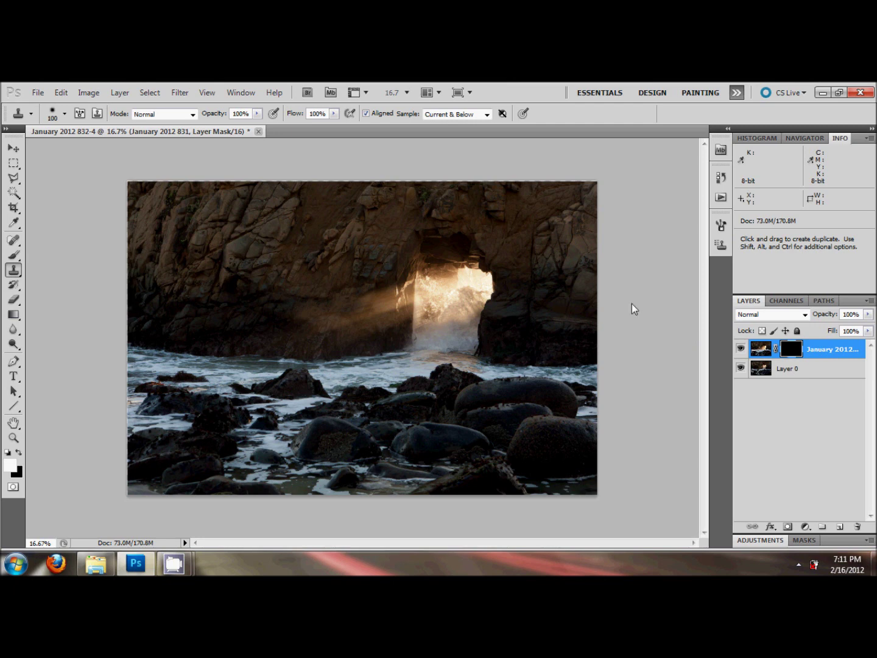
Step: With a smaller white brush at 100% opacity, paint the two flying seagulls into view on the mask
key("b")
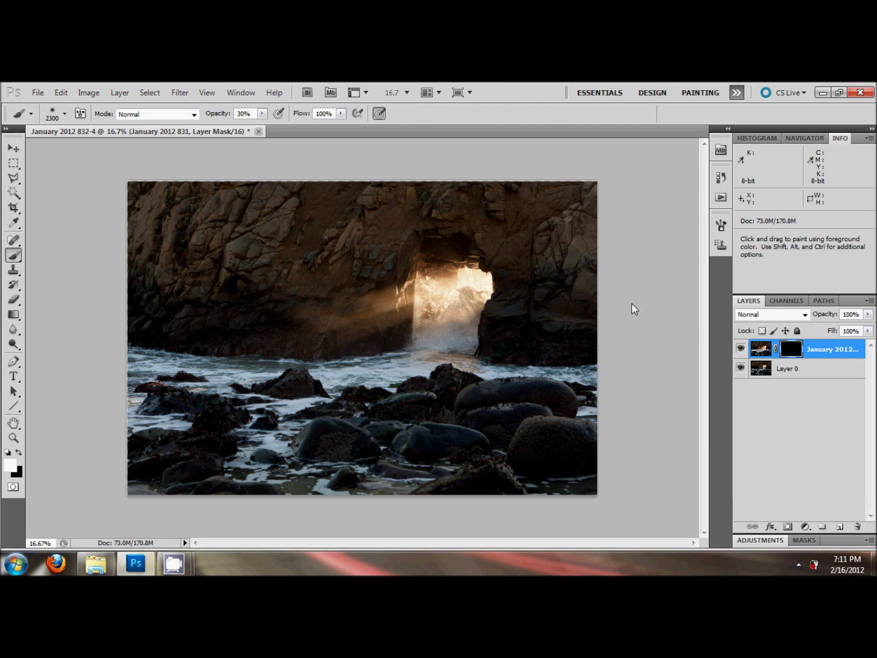
key("bracketleft")
key("bracketleft")
key("bracketleft")
key("bracketleft")
key("bracketleft")
key("bracketleft")
key("bracketleft")
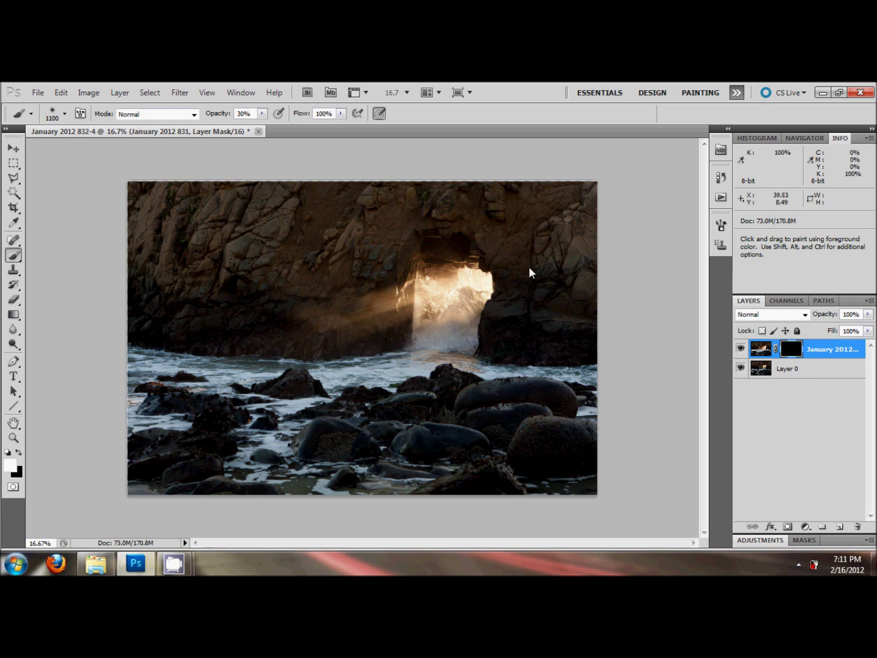
left_click(261, 114)
left_click_drag(263, 128, 320, 130)
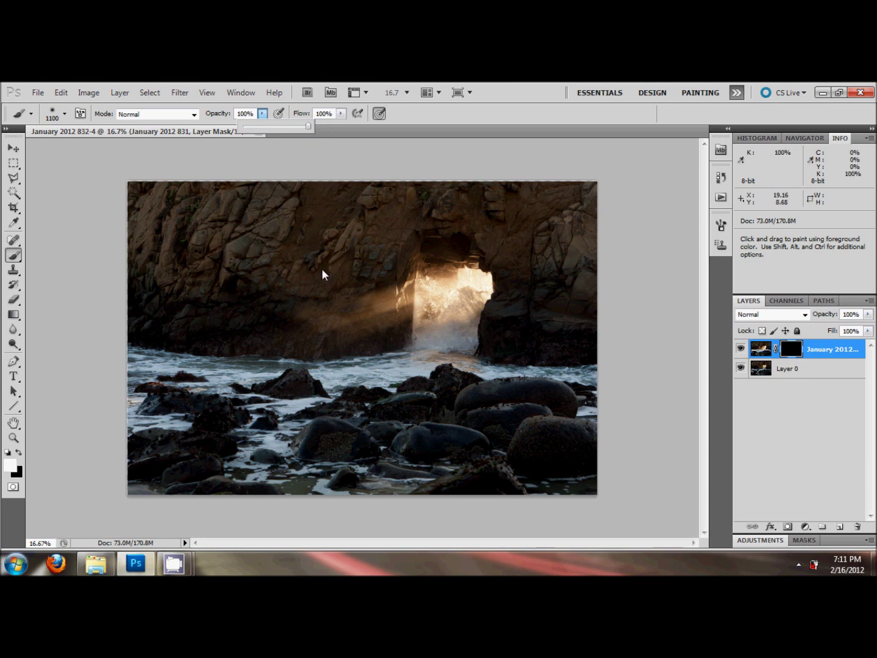
left_click(292, 276)
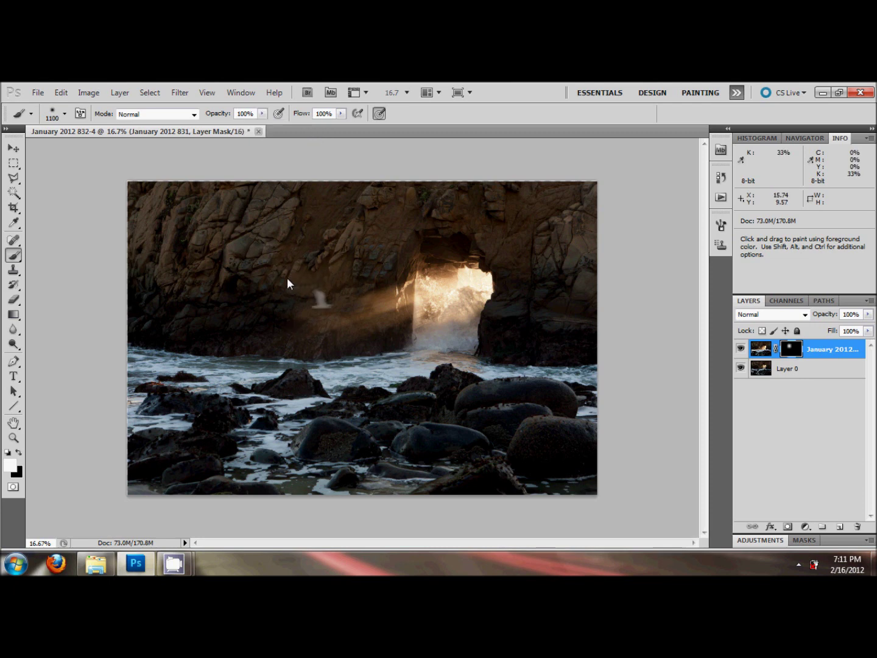
left_click(259, 249)
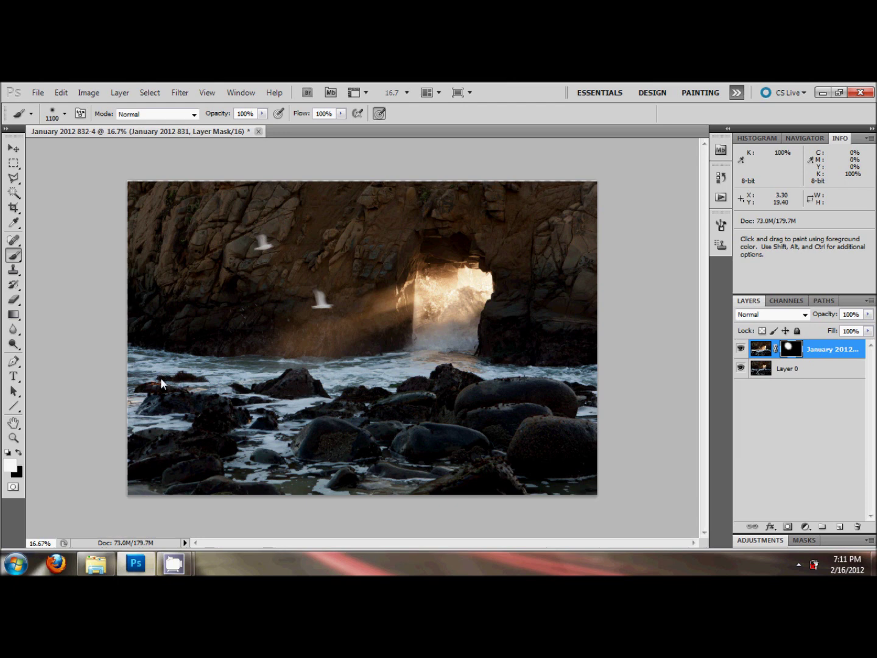
Step: Paint white strokes down the left edge to reveal the bright water and spray
mouse_move(145, 380)
left_mouse_down()
mouse_move(131, 347)
mouse_move(129, 406)
mouse_move(168, 412)
mouse_move(150, 430)
left_mouse_up()
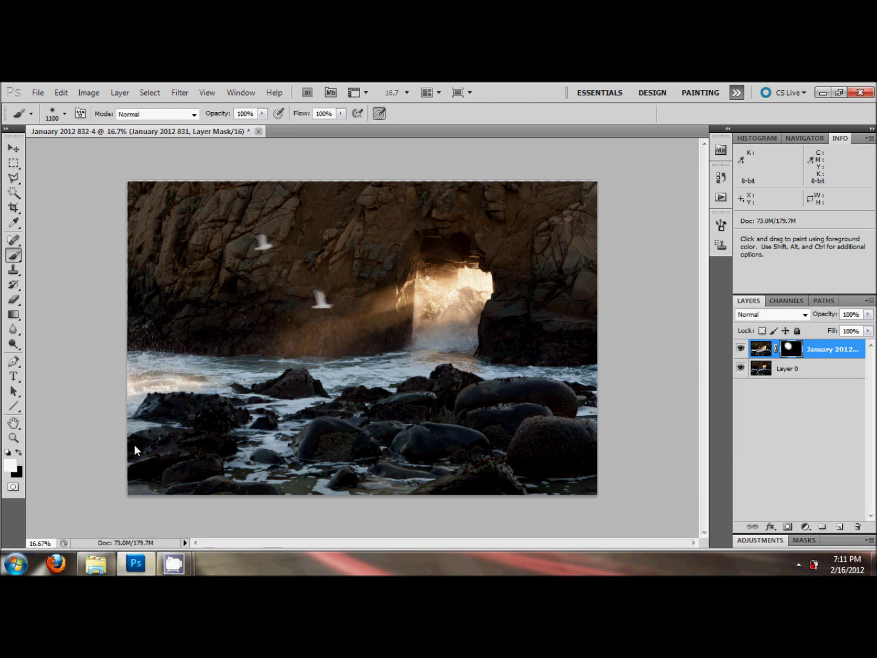
mouse_move(149, 315)
left_mouse_down()
mouse_move(162, 313)
mouse_move(174, 265)
mouse_move(146, 280)
mouse_move(128, 260)
mouse_move(195, 270)
left_mouse_up()
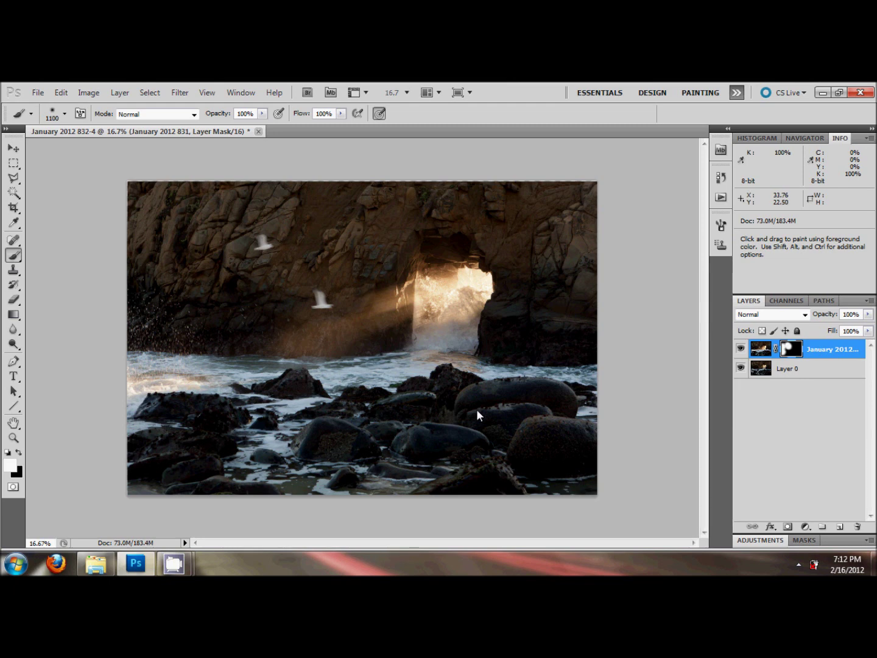
Step: At 50% opacity, partially reveal the water and rocks around the arch base
key("5")
mouse_move(437, 392)
left_mouse_down()
mouse_move(303, 420)
mouse_move(201, 413)
left_mouse_up()
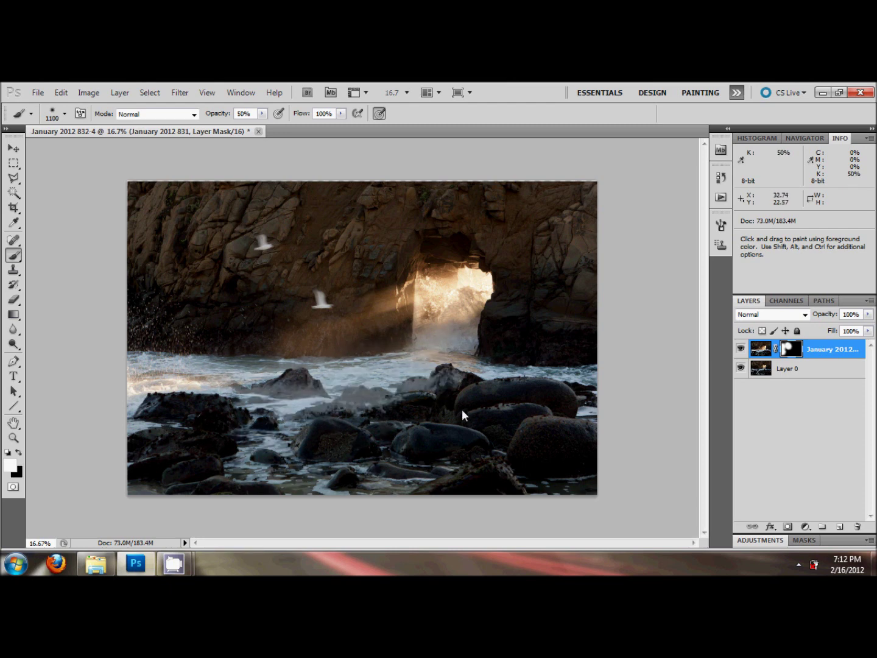
mouse_move(462, 409)
left_mouse_down()
mouse_move(486, 402)
mouse_move(451, 398)
mouse_move(250, 436)
left_mouse_up()
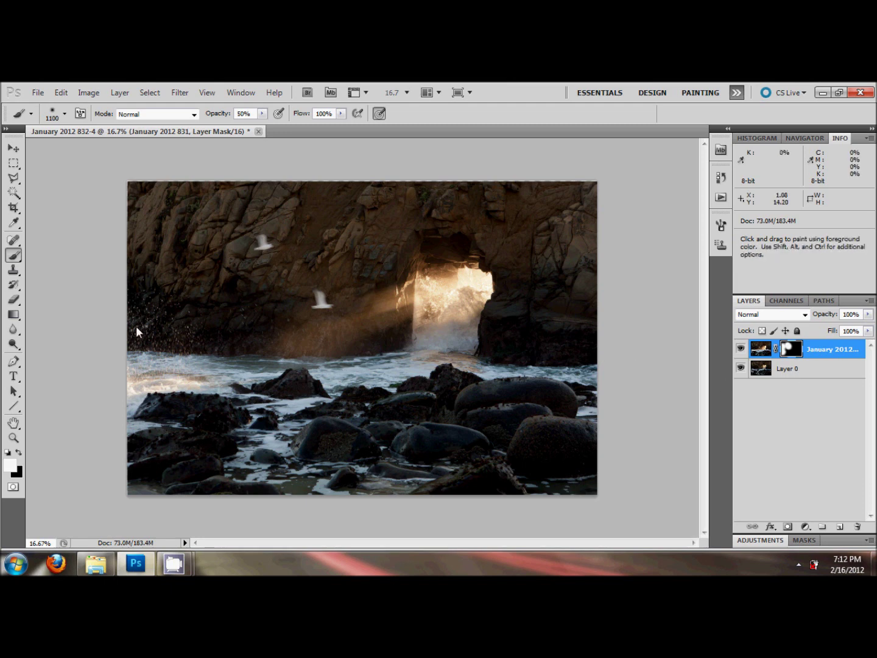
Step: Switch to black and hide the top frame over the lower-left rocks
key("x")
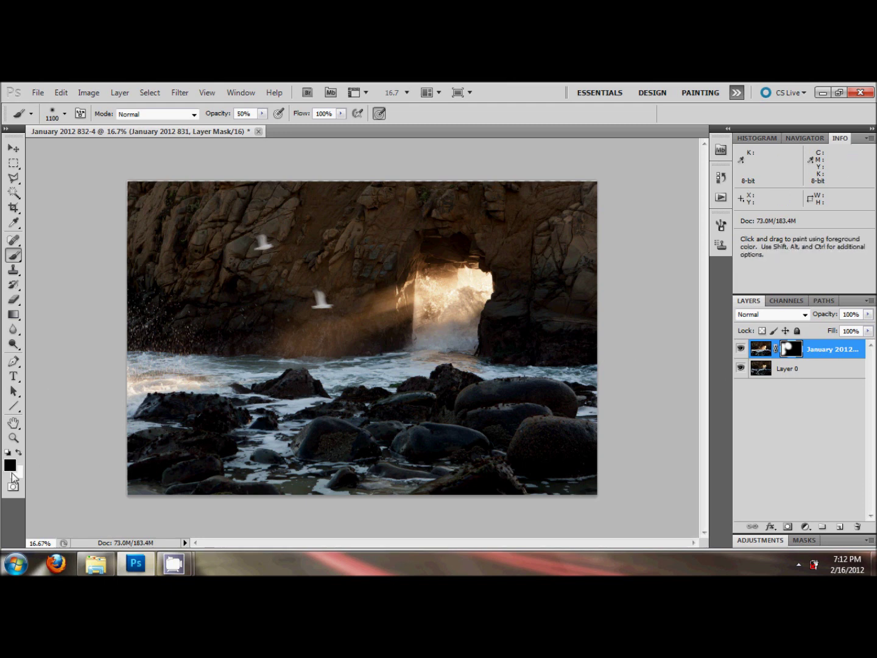
key("x")
key("x")
key("x")
key("x")
key("x")
key("x")
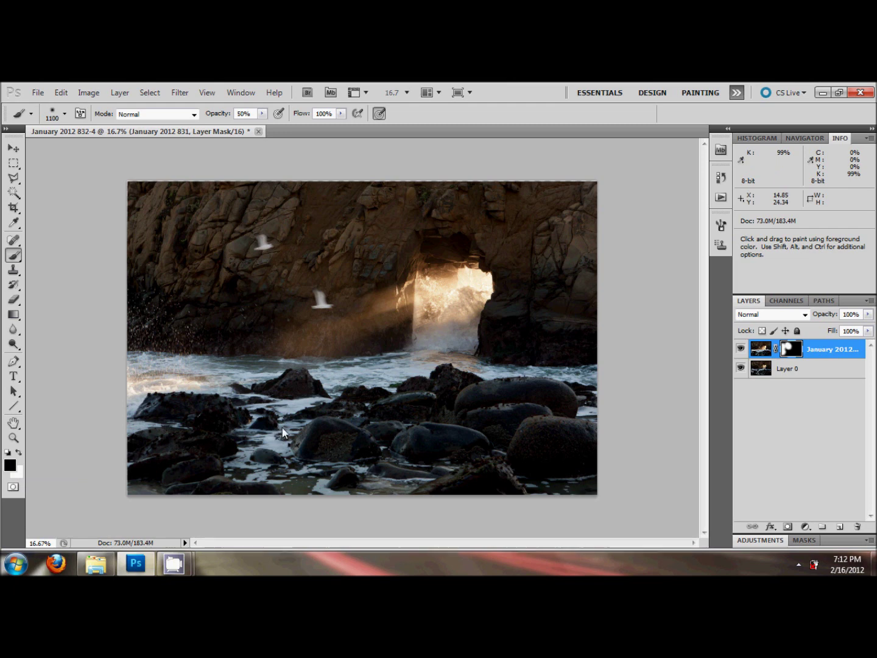
mouse_move(237, 448)
left_mouse_down()
mouse_move(147, 463)
mouse_move(137, 481)
left_mouse_up()
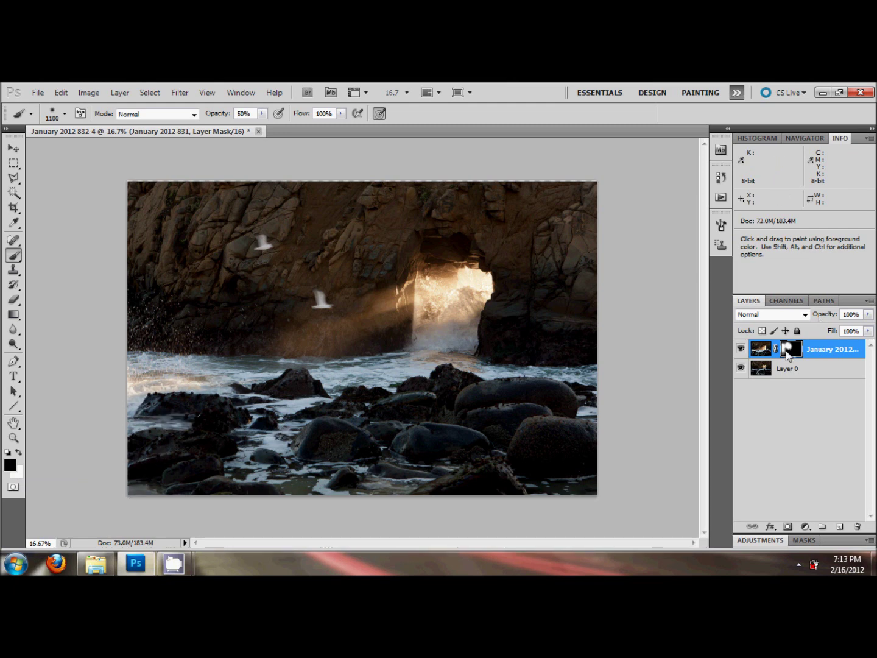
left_click(163, 463)
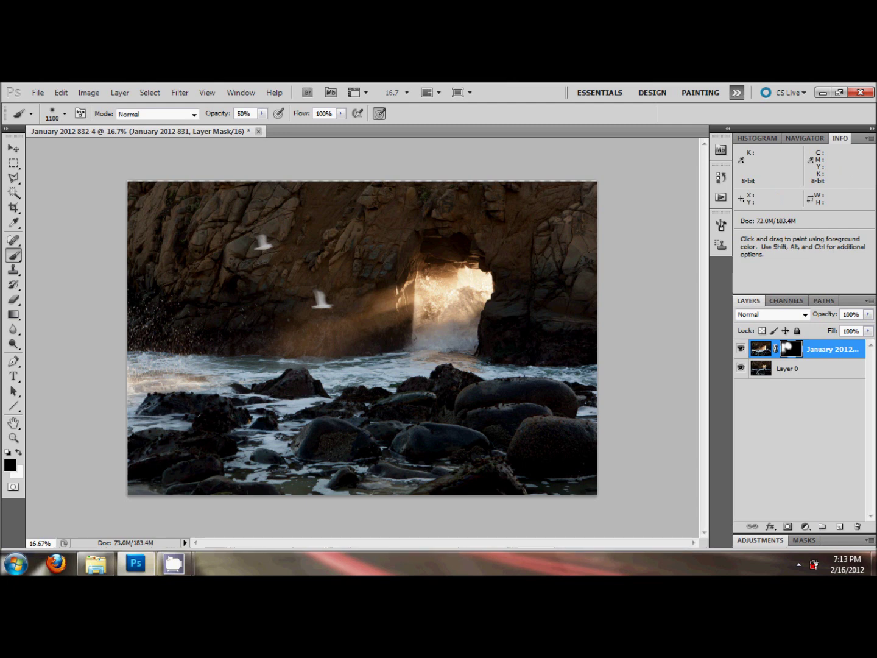
left_click(741, 350)
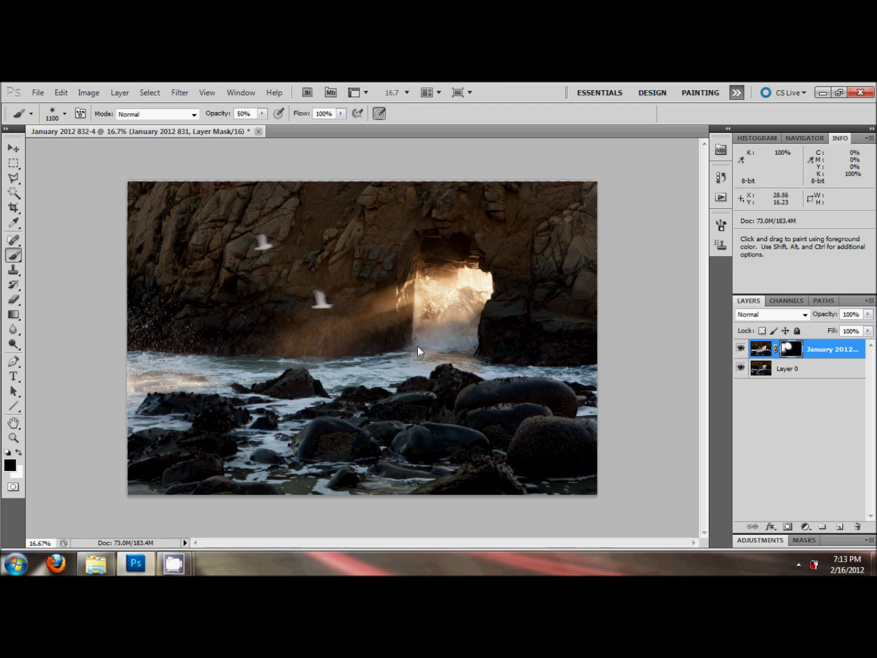
Step: With a smaller white brush at 40% opacity, reveal more surf under the arch
key("bracketleft")
key("bracketleft")
key("x")
key("4")
left_click_drag(408, 340, 307, 392)
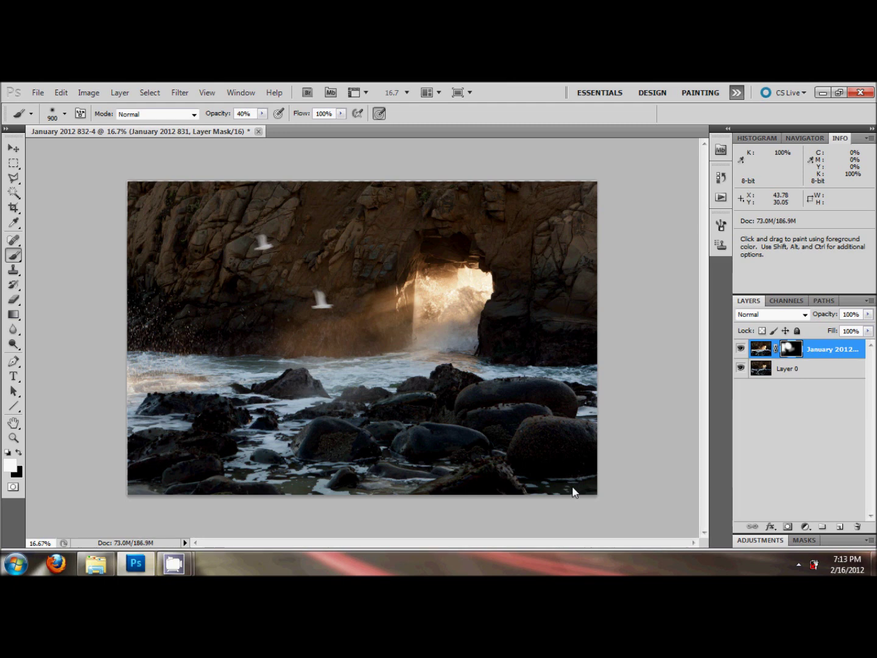
Step: Switch to black at 20% opacity, then restore 100% opacity and a larger brush
key("x")
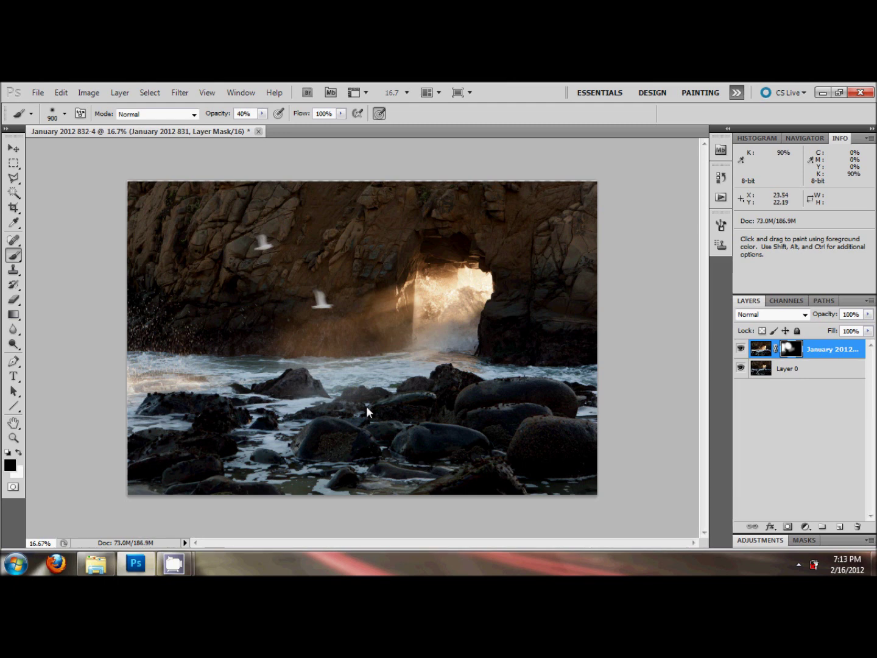
key("2")
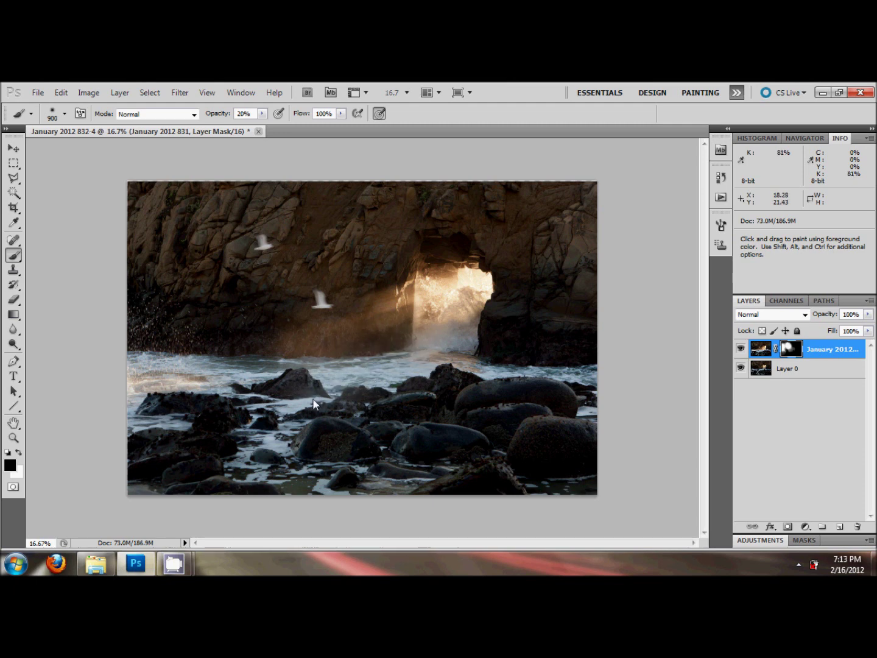
key("0")
key("bracketright")
key("bracketright")
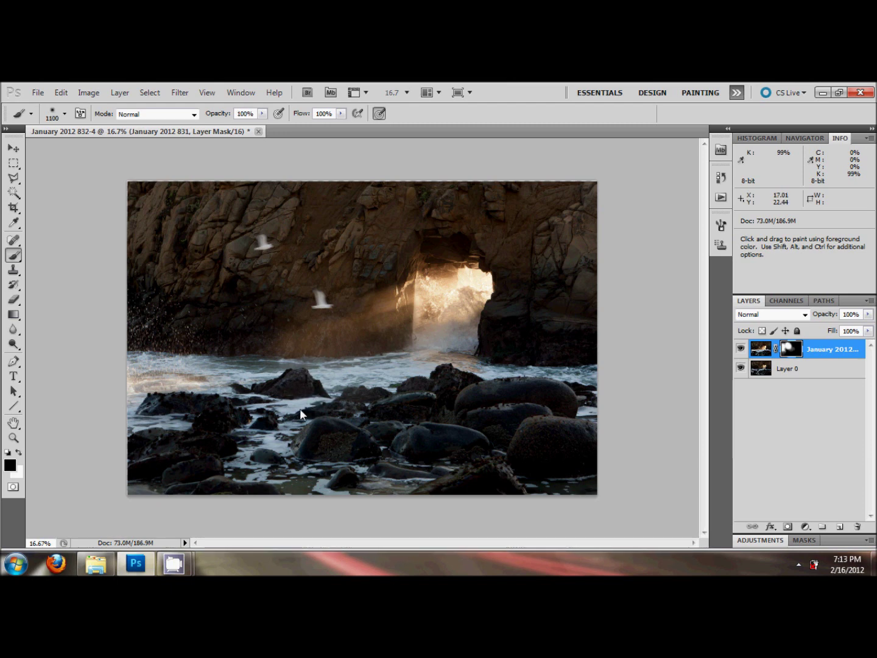